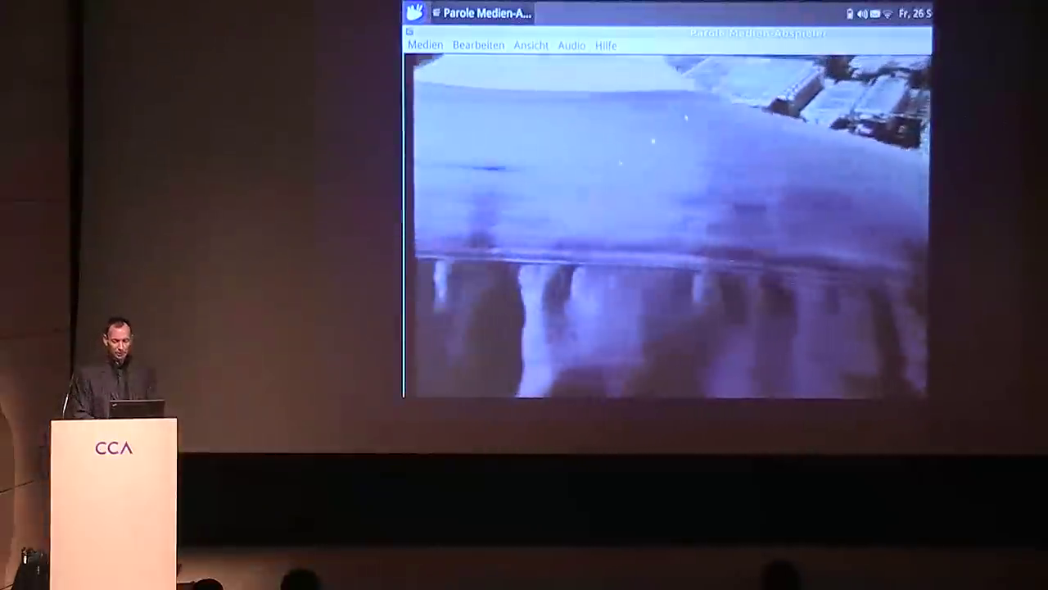
Close the running video, then play z1-demo.avi through and close it
key(ctrl+q)
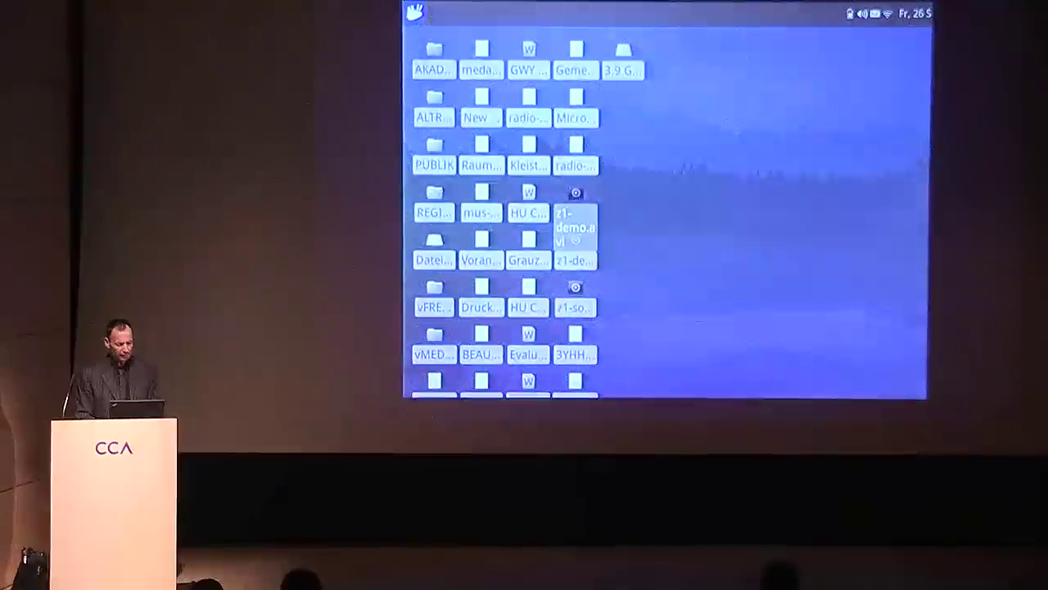
double_click(575, 239)
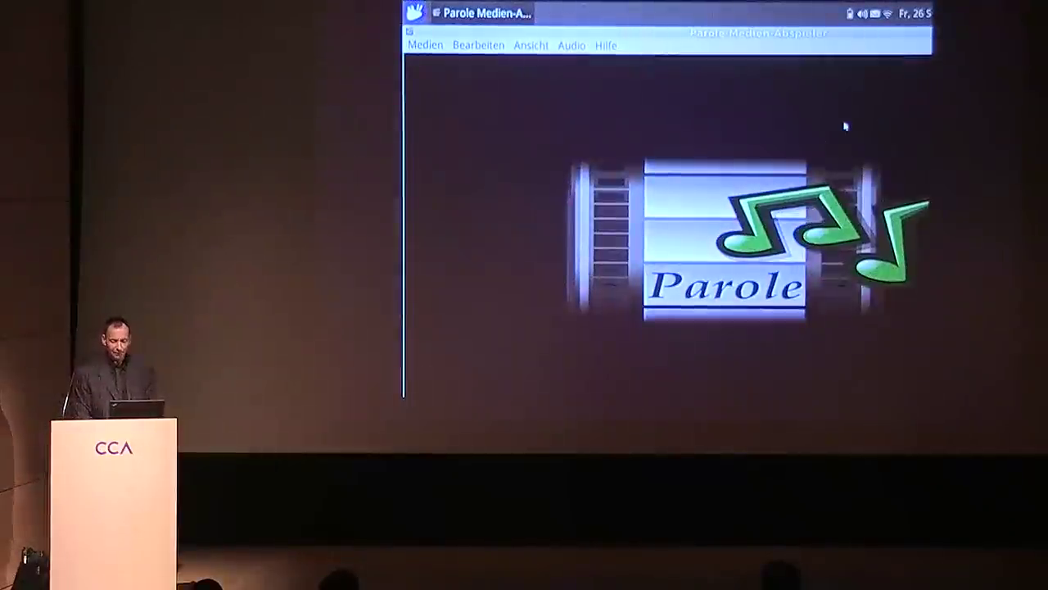
key(ctrl+q)
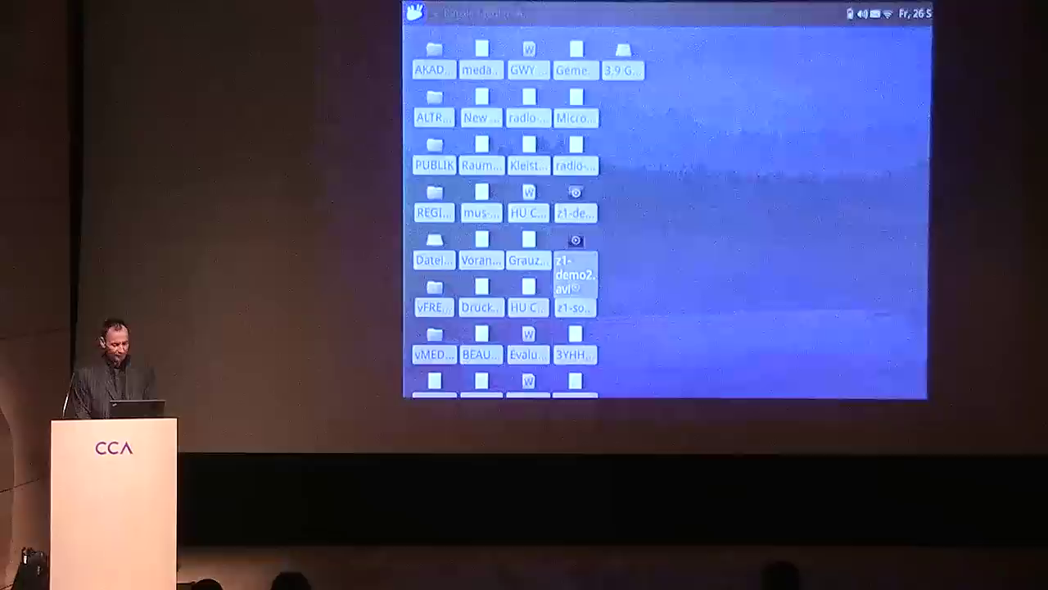
Play z1-demo2.avi, then open the 3,9 GB 9C47-9475 drive
double_click(575, 275)
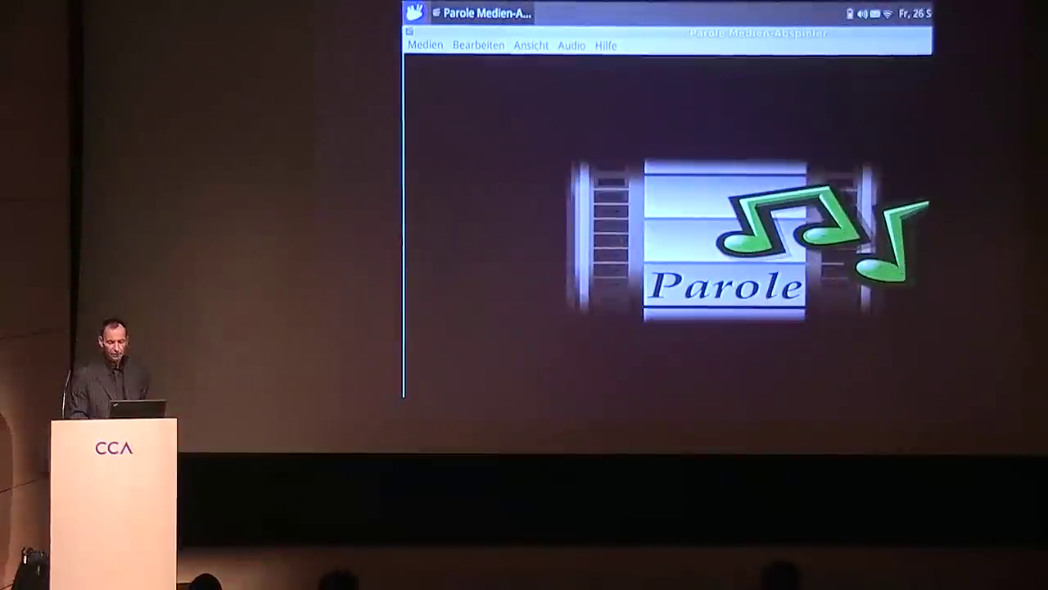
key(ctrl+q)
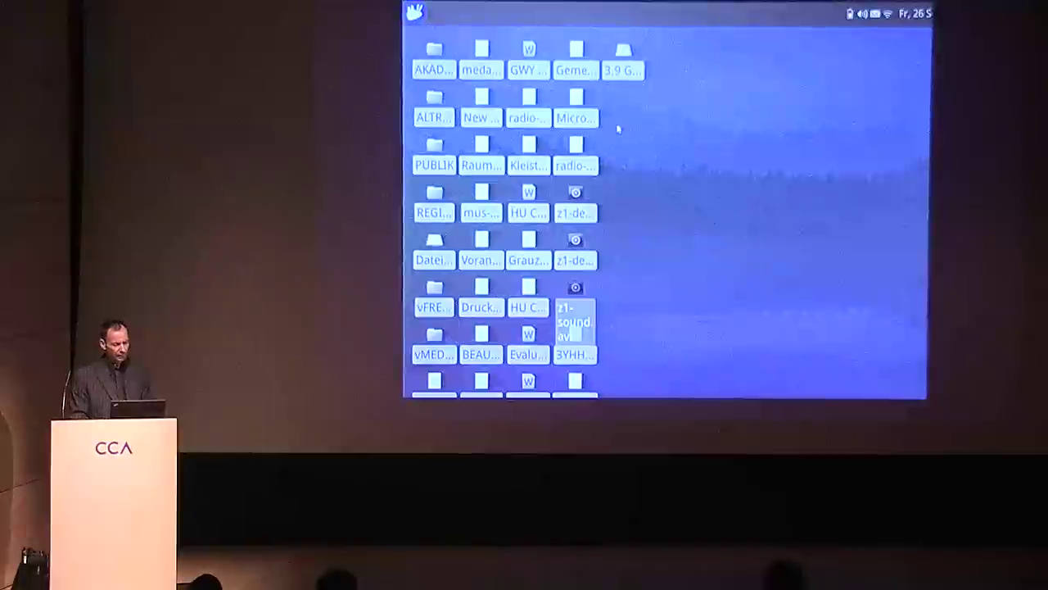
double_click(622, 59)
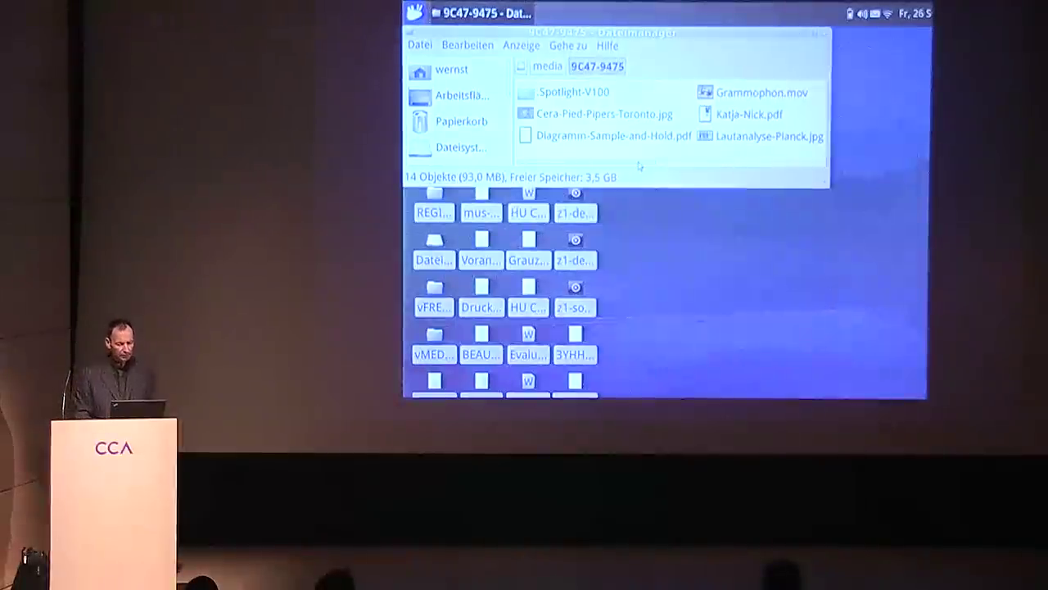
drag(640, 167, 687, 167)
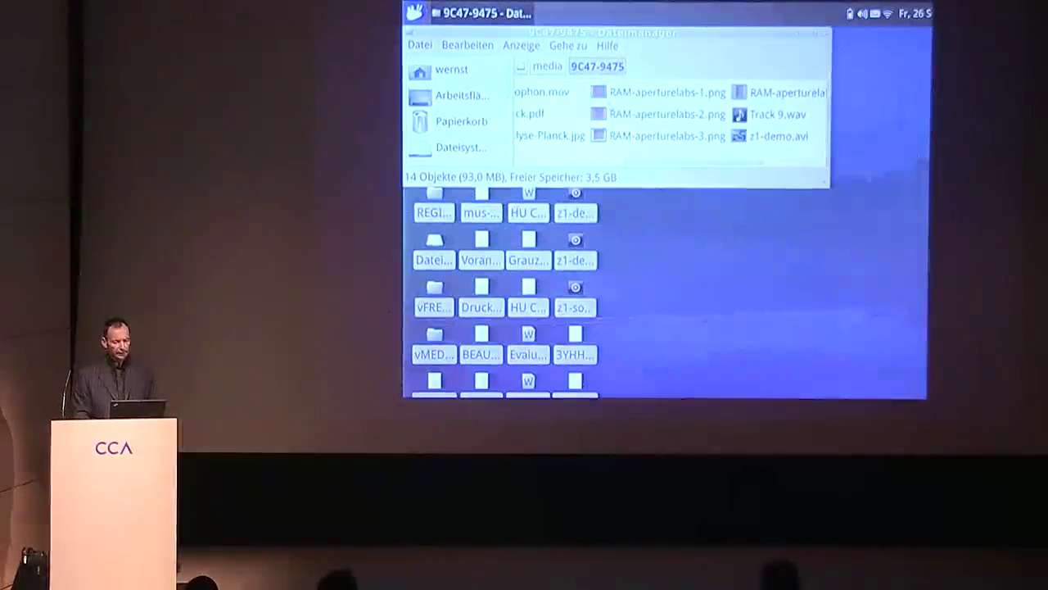
Open RAM-aperturelabs-1.png from the 9C47-9475 folder in Ristretto
double_click(622, 92)
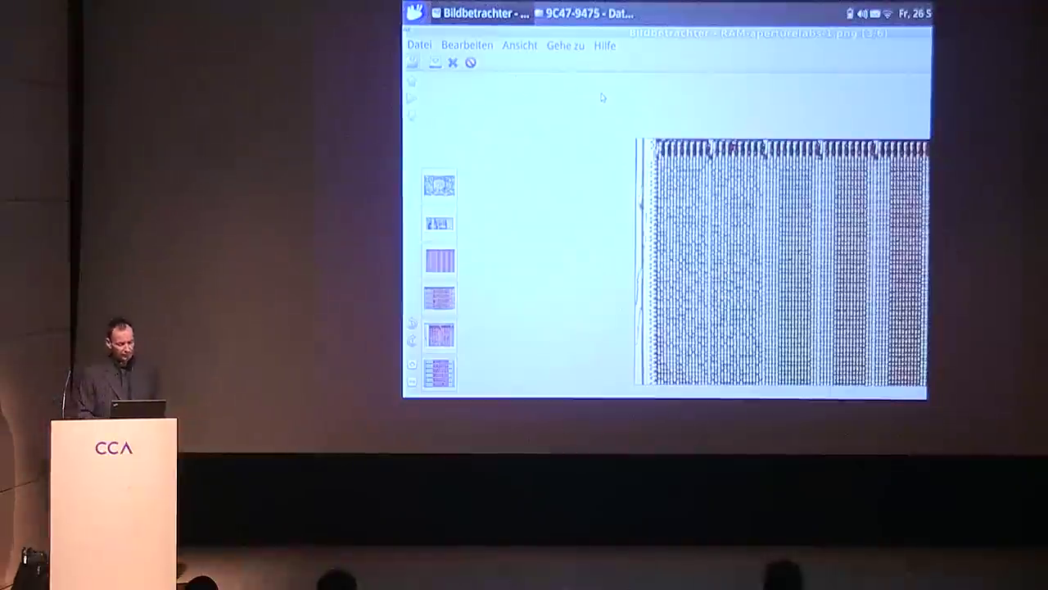
Switch to the RAM-aperturelabs-4.png microscope image from the thumbnail bar
click(439, 373)
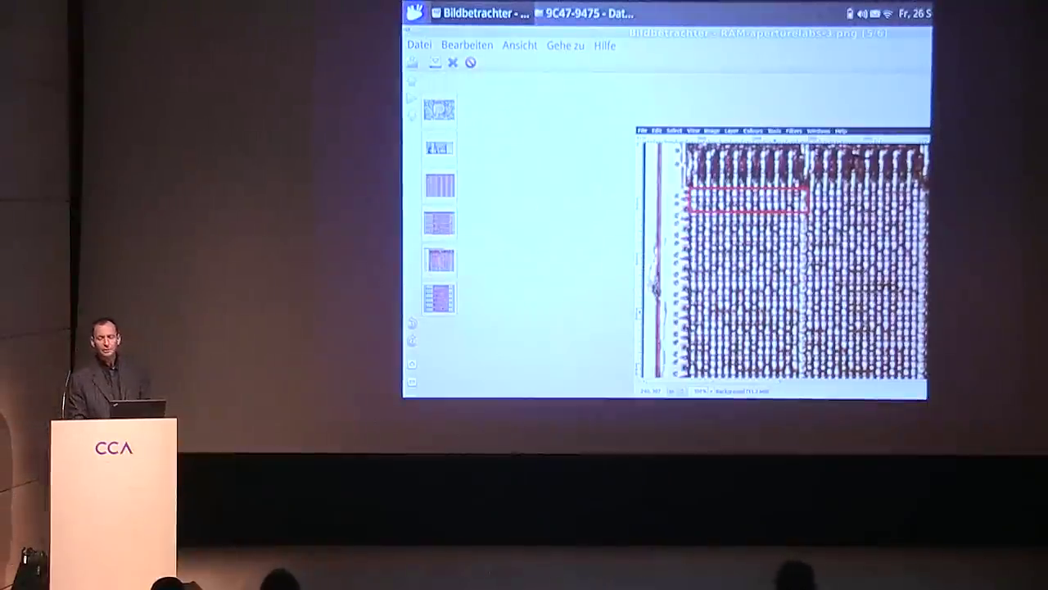
Close Ristretto and Thunar, launch Firefox, and Google '2 Bit CPU in minecraft'
key(Escape)
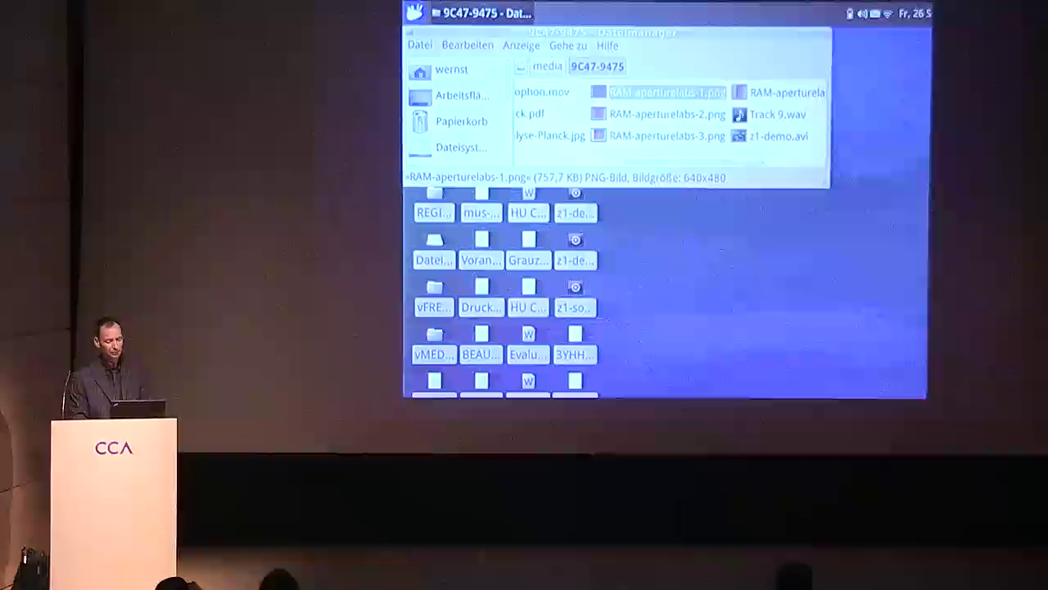
click(826, 39)
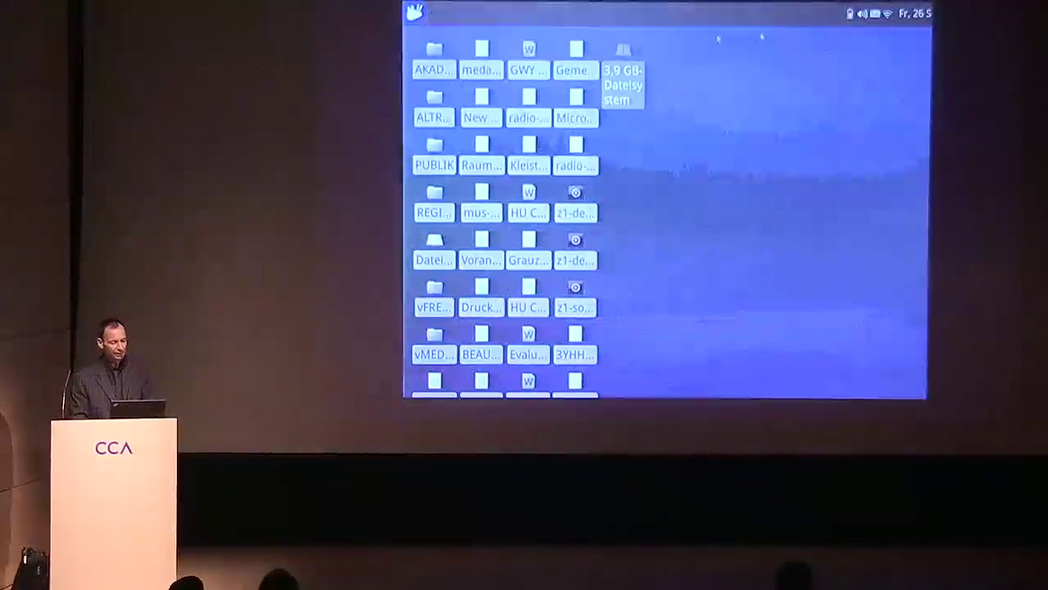
click(414, 11)
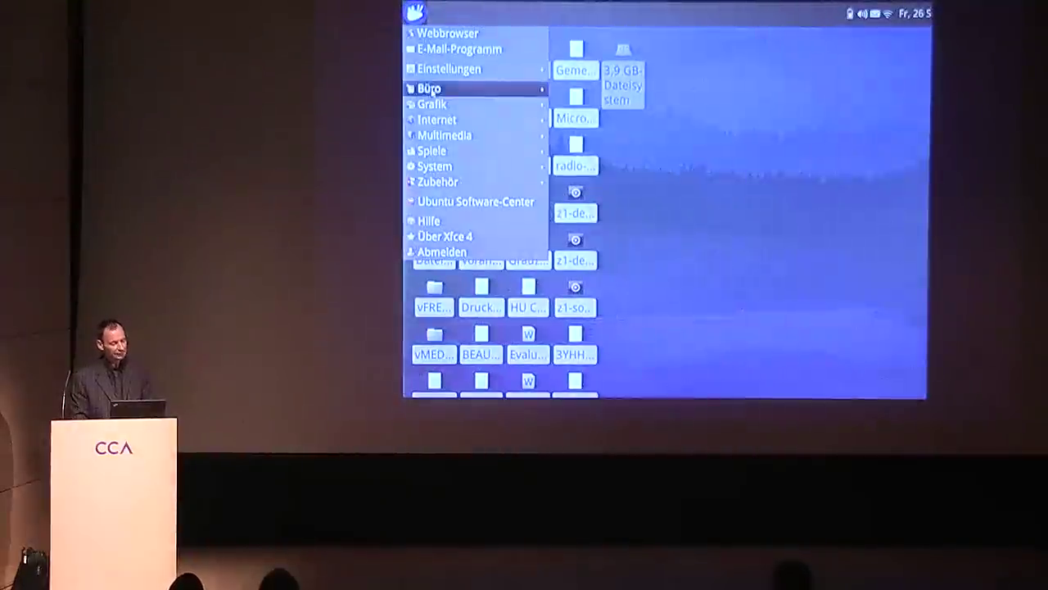
mouse_move(459, 120)
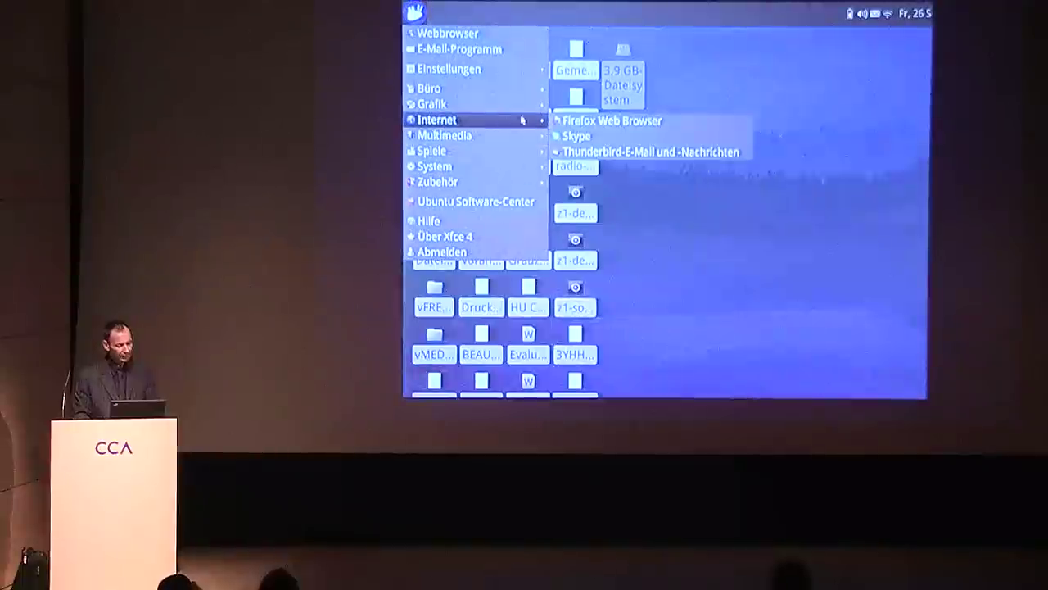
click(612, 120)
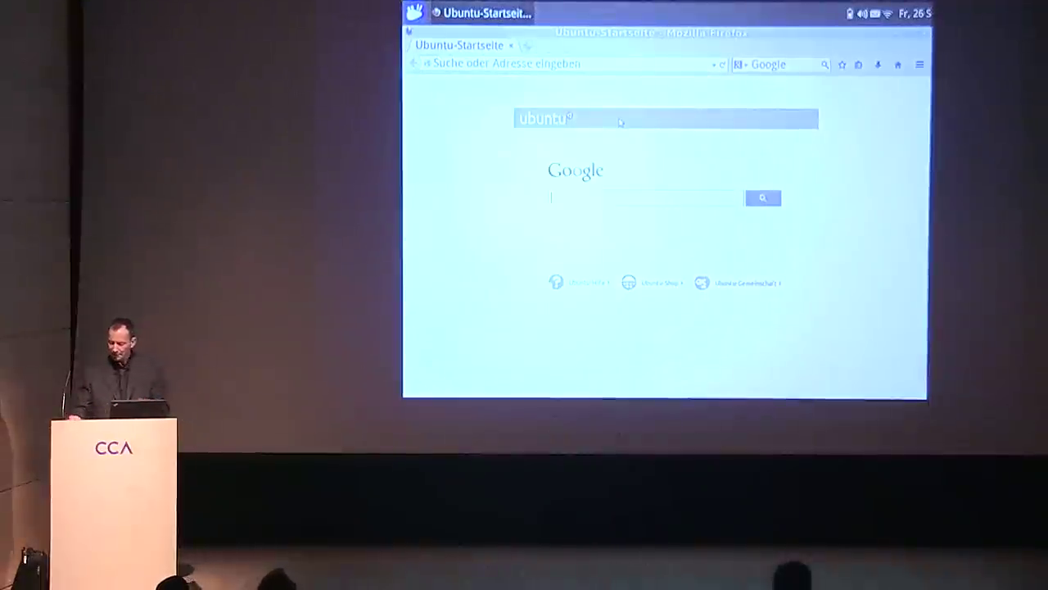
text(2)
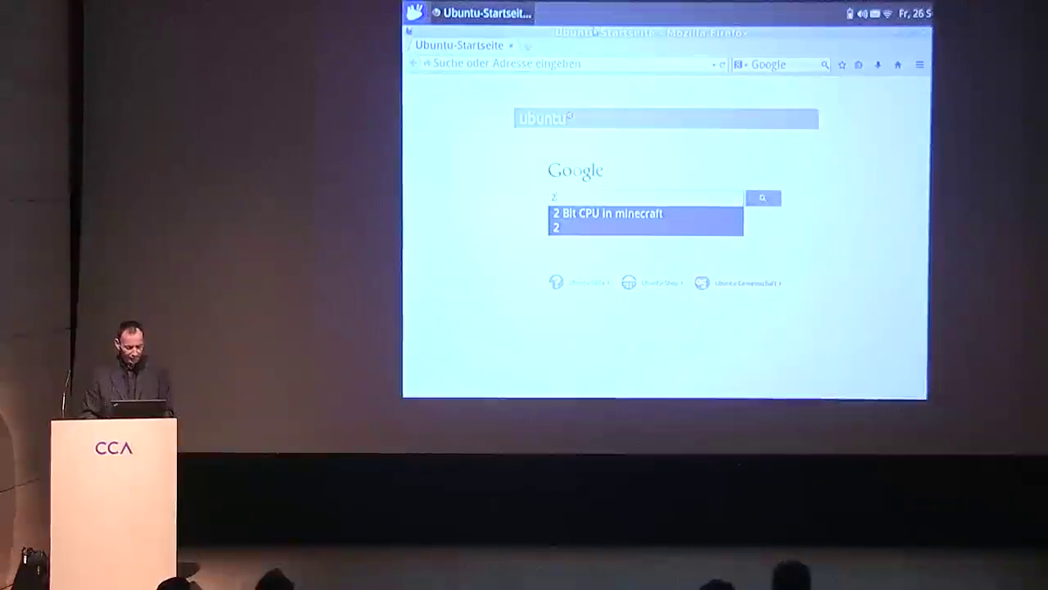
click(627, 214)
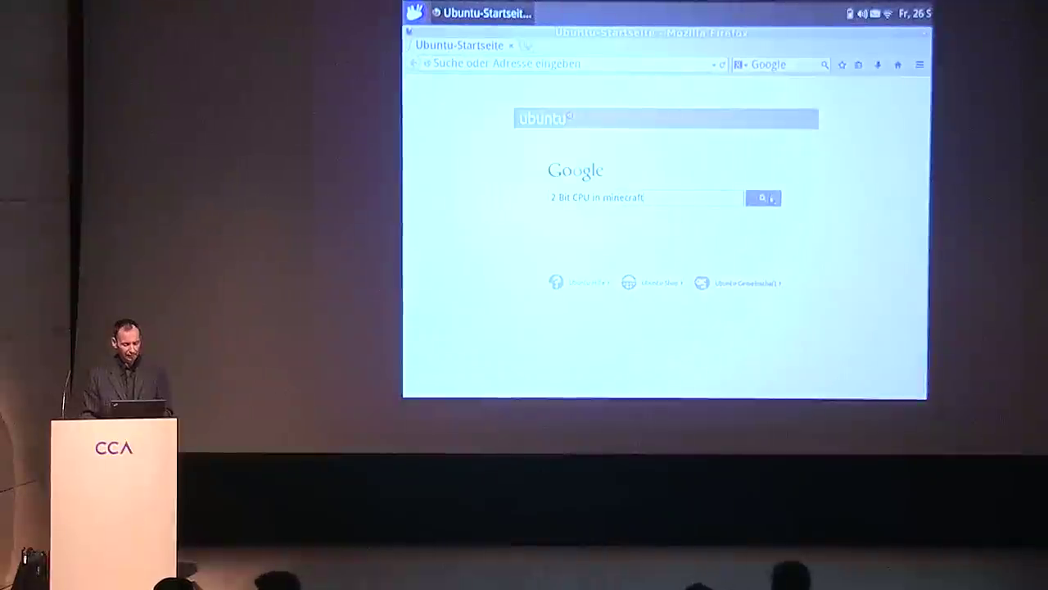
click(763, 198)
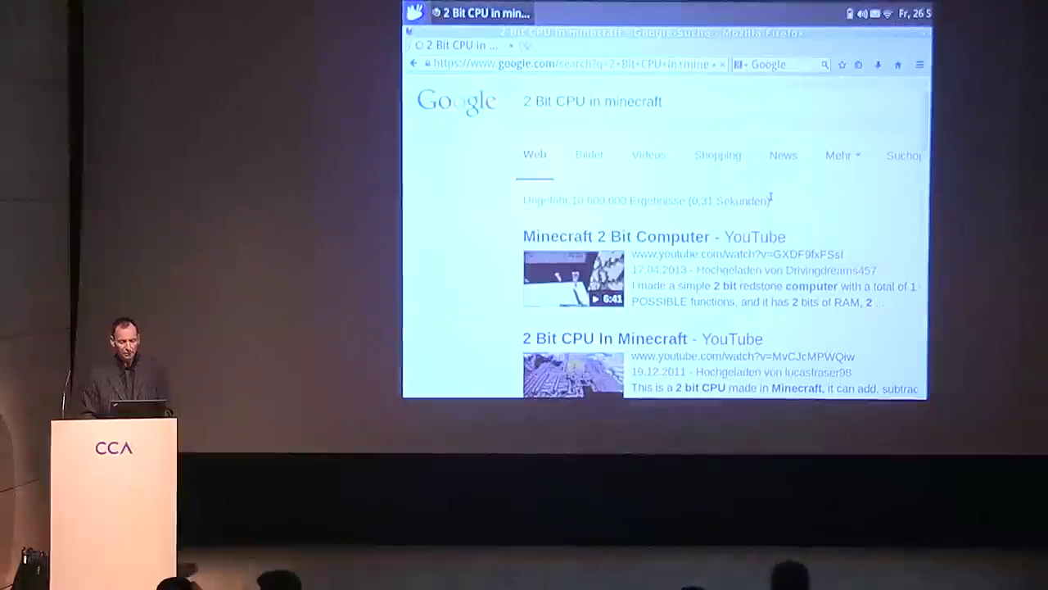
Open the 'Minecraft 2 Bit Computer - YouTube' search result
click(664, 238)
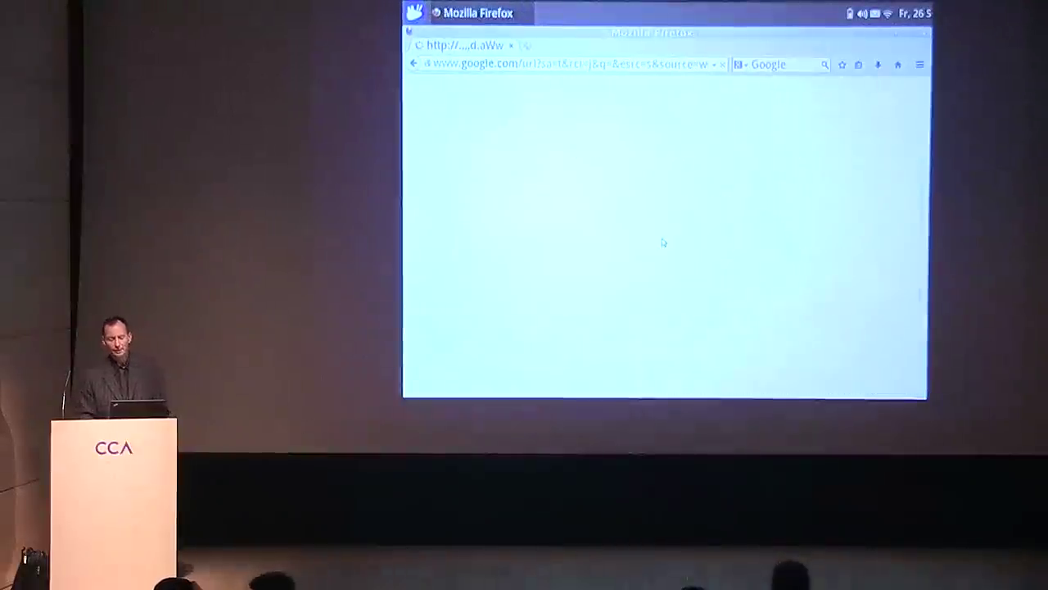